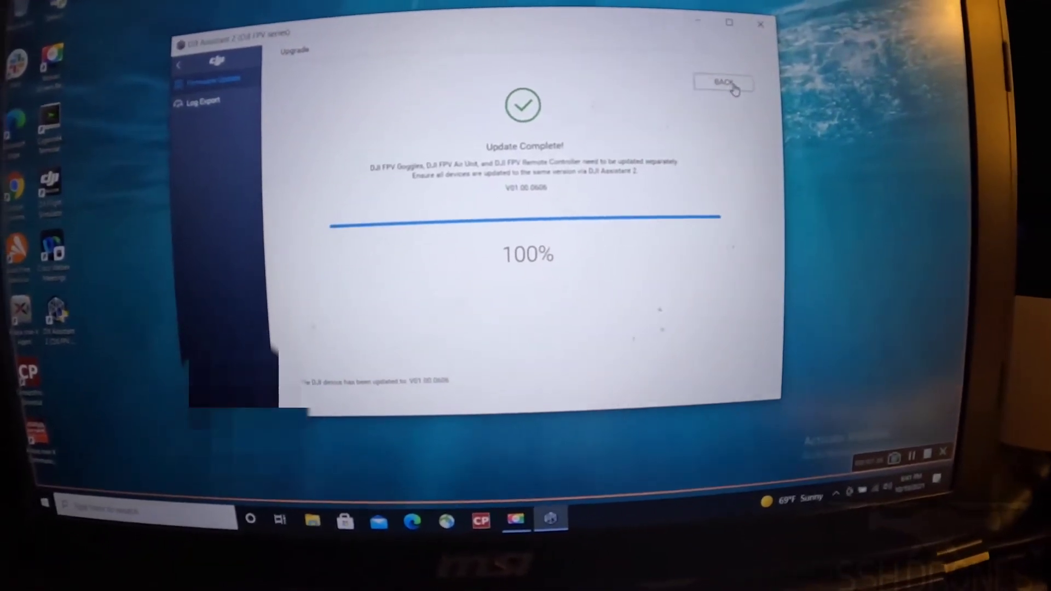
# - Leave the completed DJI goggles firmware update page, switch to Betaflight Configurator and calibrate the accelerometer
pyautogui.click(733, 108)
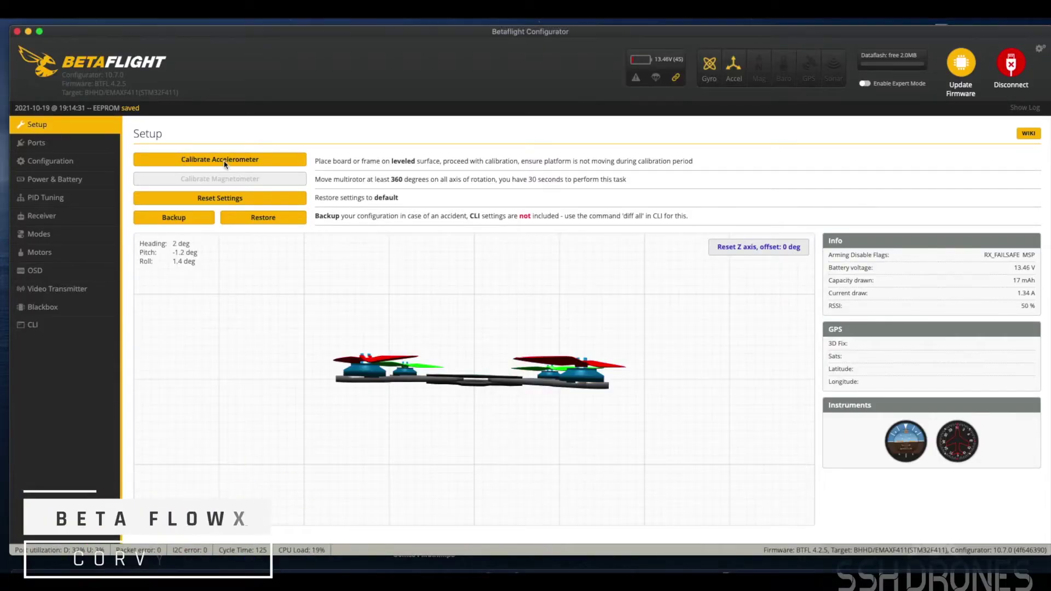
pyautogui.click(226, 161)
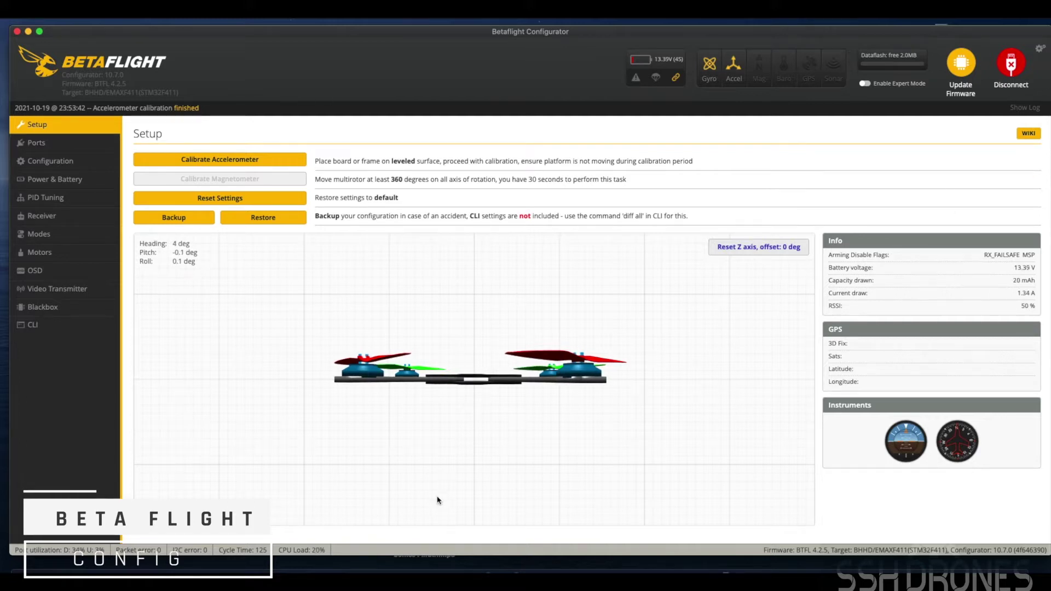
# - Review the UART port assignments, and the receiver, other features and beeper settings of the configuration
pyautogui.click(36, 143)
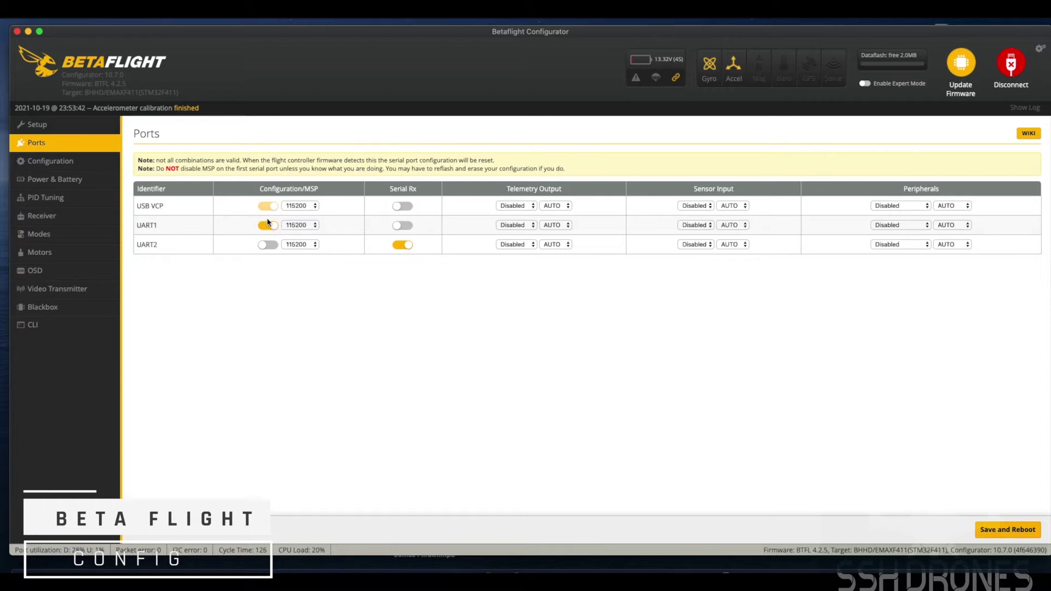
pyautogui.click(62, 162)
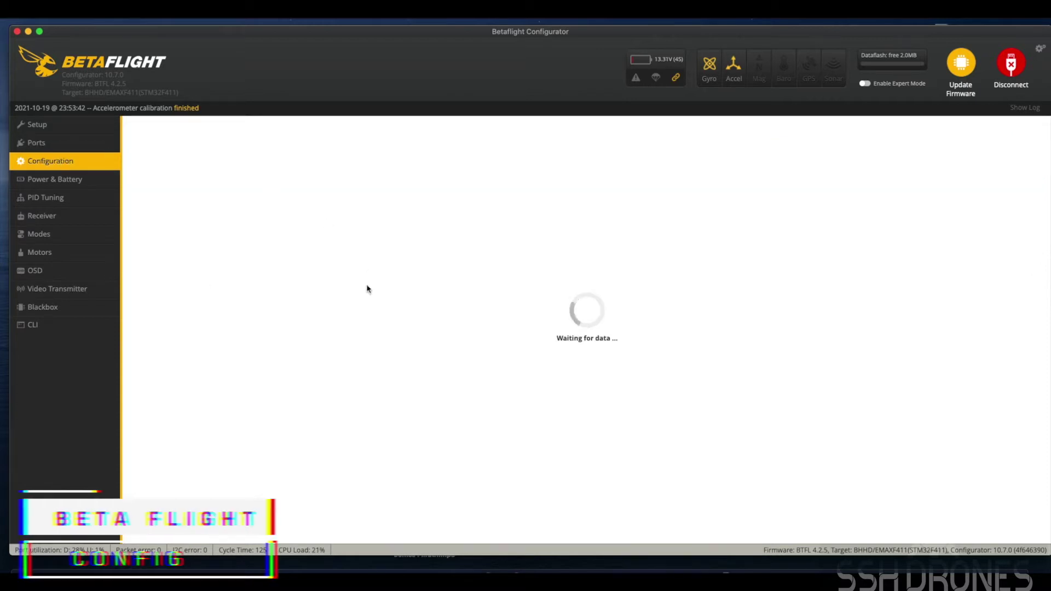
pyautogui.scroll(-15, 270, 380)
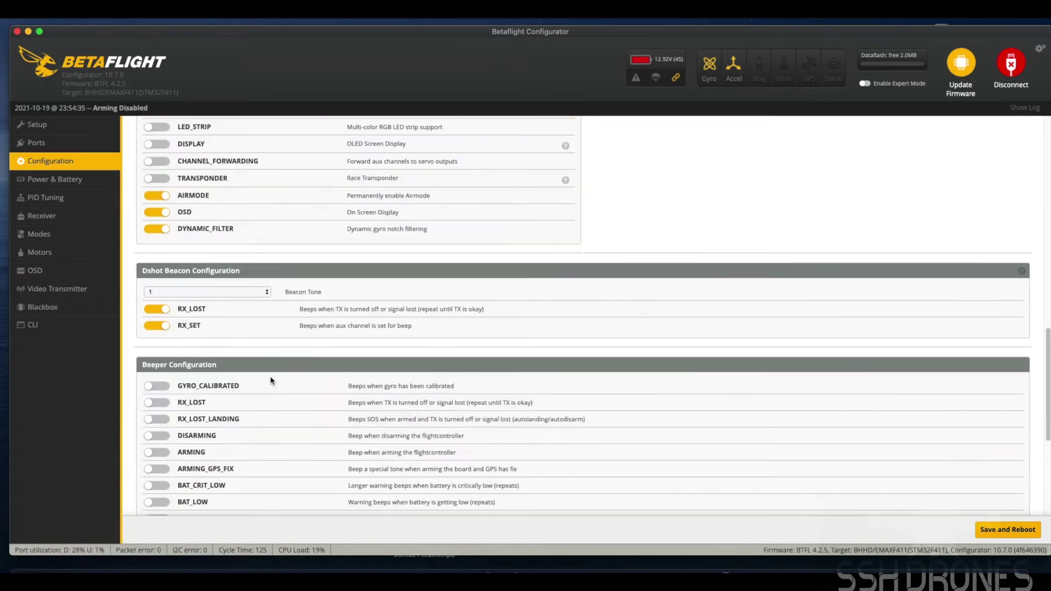
pyautogui.scroll(-5, 270, 382)
pyautogui.scroll(10, 270, 380)
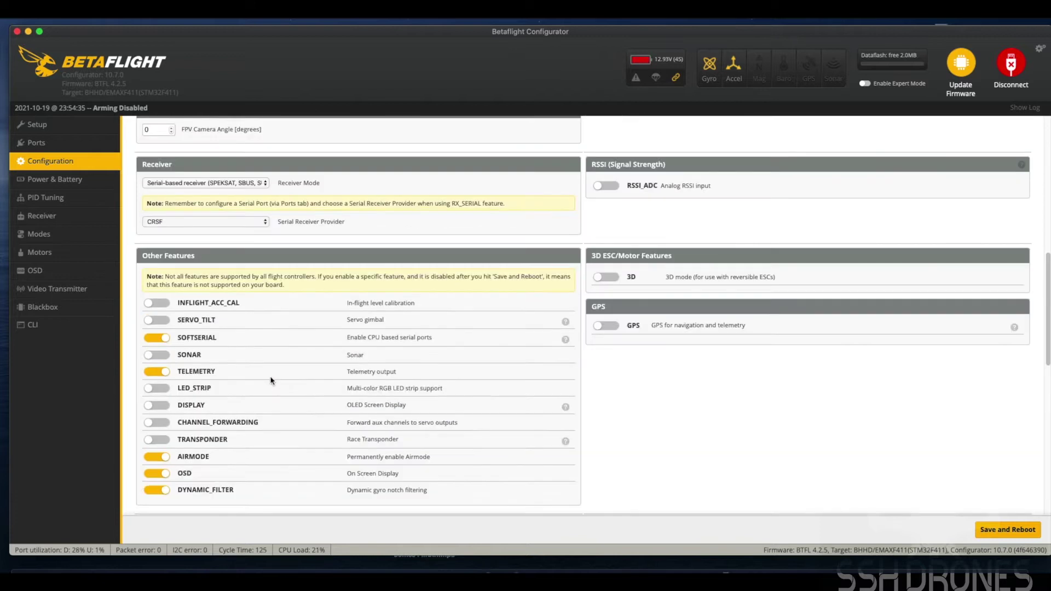
pyautogui.scroll(-1, 257, 379)
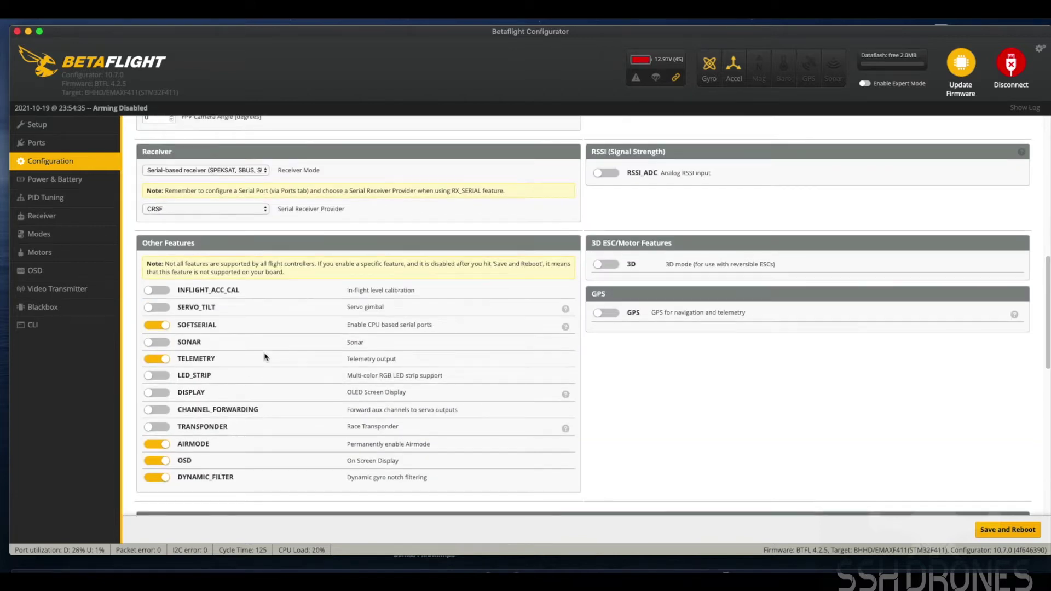
pyautogui.scroll(4, 262, 350)
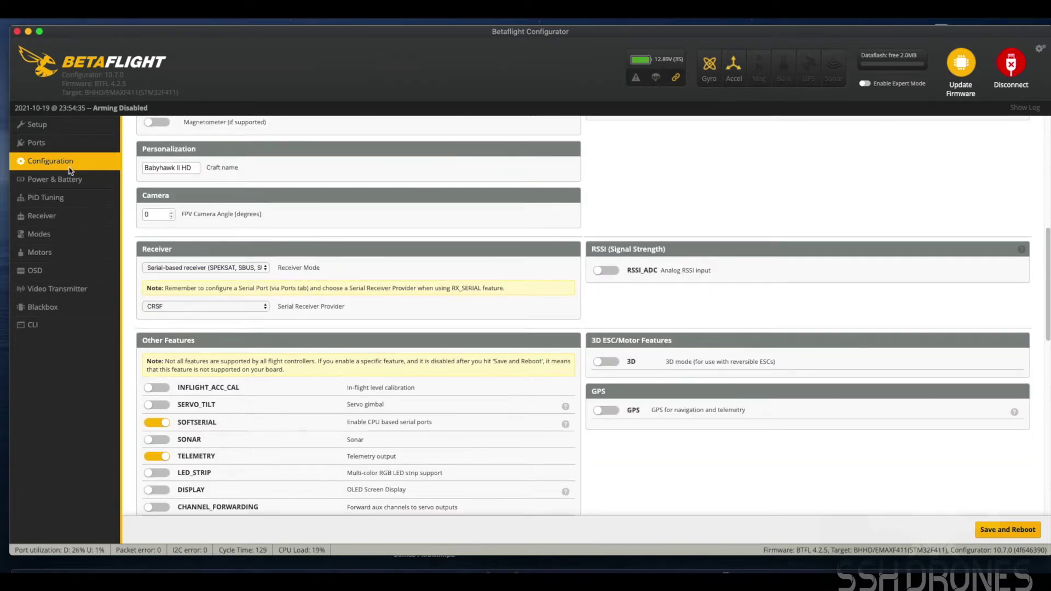
# - Review the battery, PID tuning and receiver settings, and the ARM, ANGLE, HORIZON and BEEPER mode ranges
pyautogui.click(95, 184)
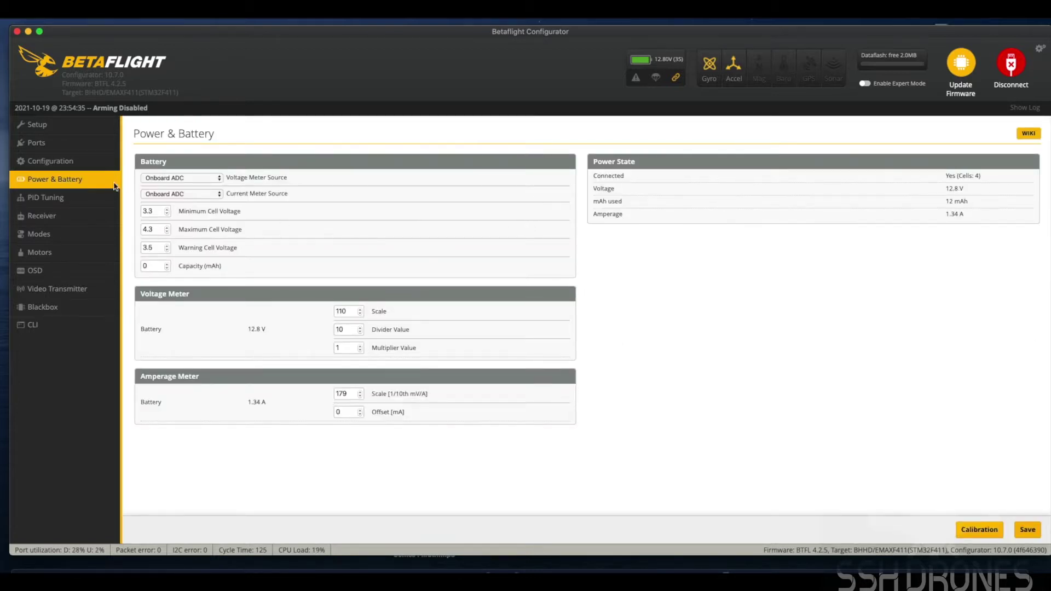
pyautogui.click(53, 199)
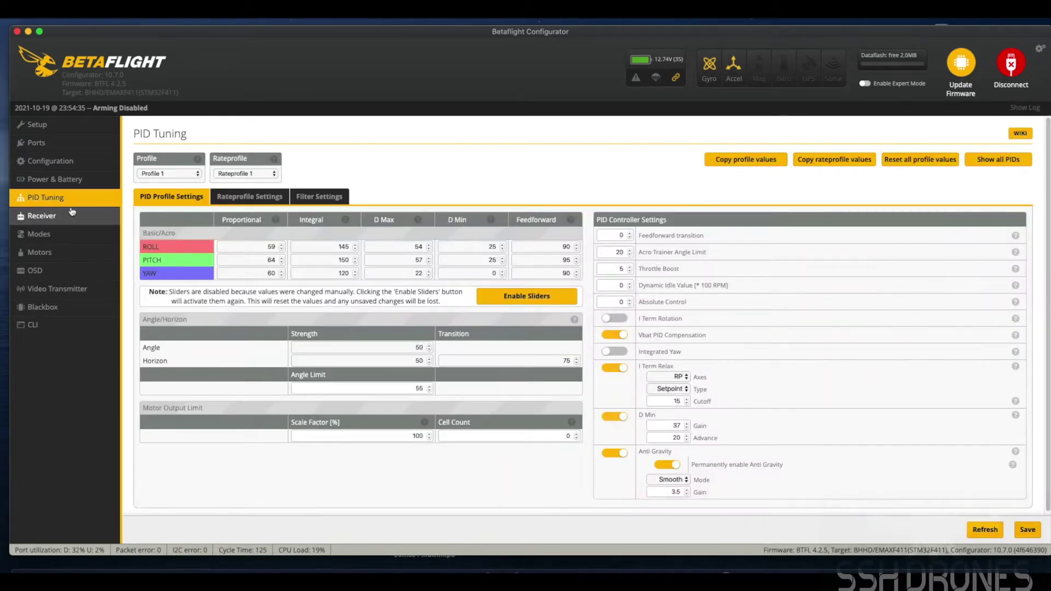
pyautogui.click(44, 220)
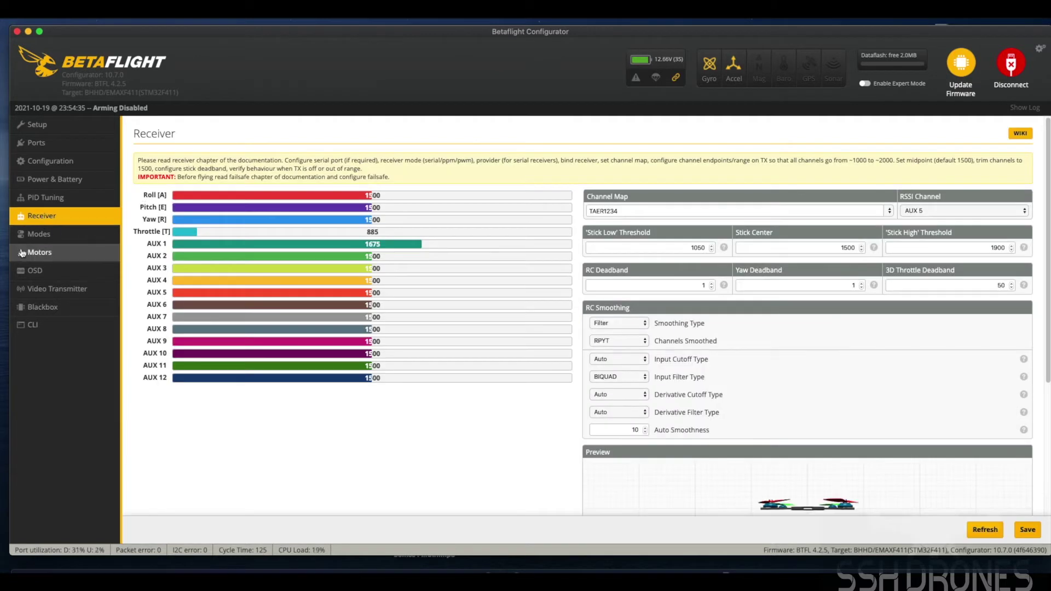
pyautogui.click(39, 235)
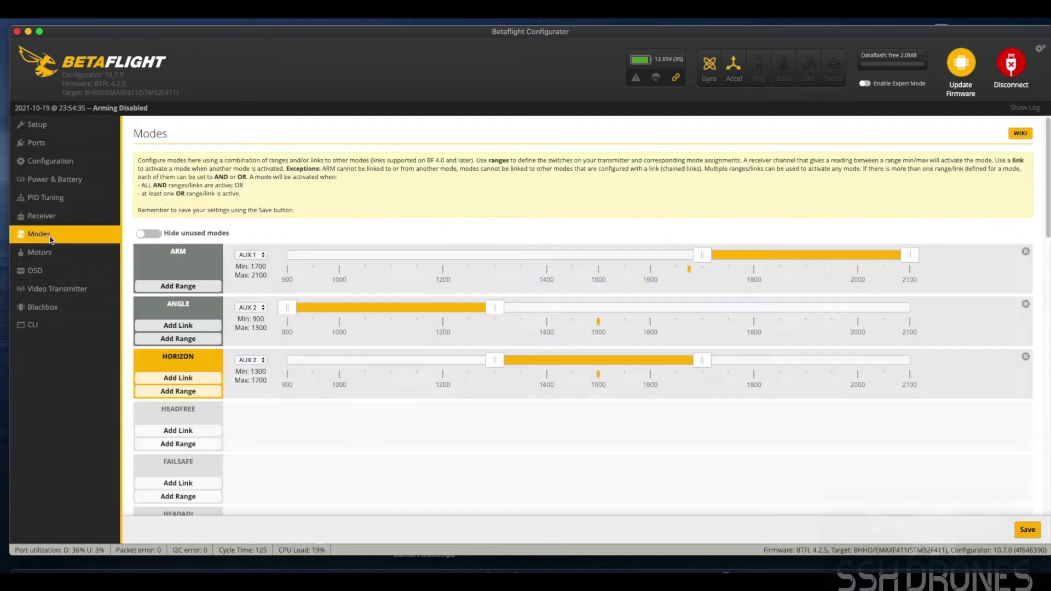
pyautogui.scroll(-3, 178, 373)
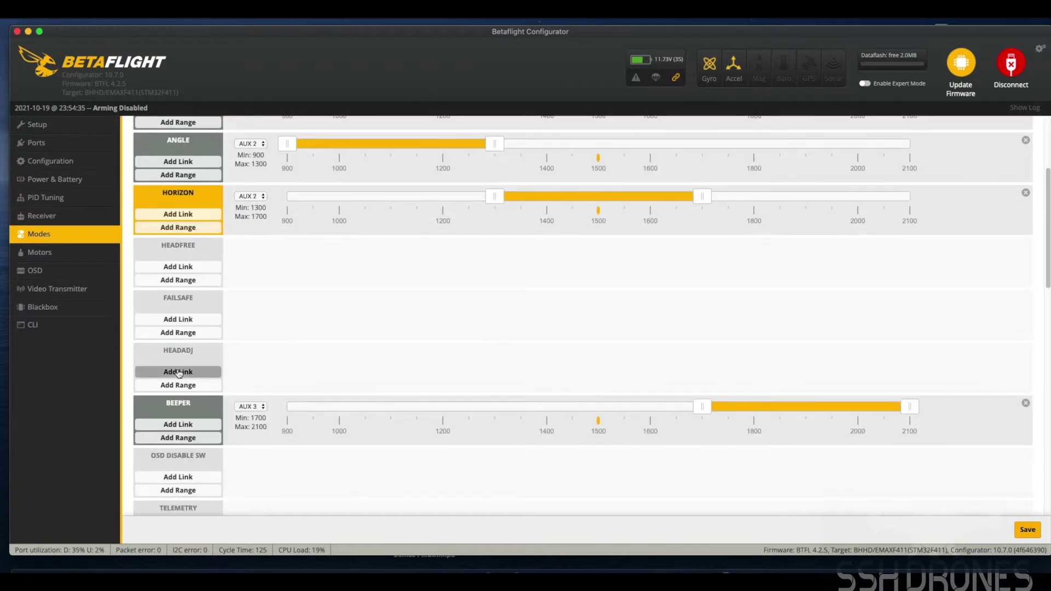
# - Add an empty link to the HEADFREE mode and look through the modes available for linking
pyautogui.click(188, 265)
pyautogui.click(313, 252)
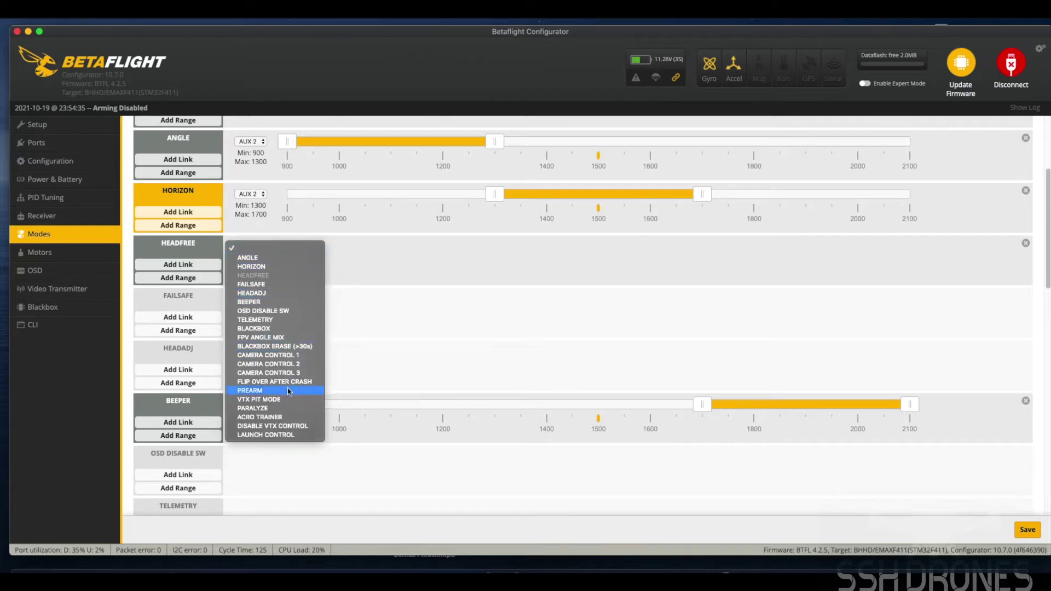
pyautogui.click(273, 64)
# - Examine the remaining mode assignments, including FLIP OVER AFTER CRASH, and look at the motor settings
pyautogui.scroll(-10, 306, 356)
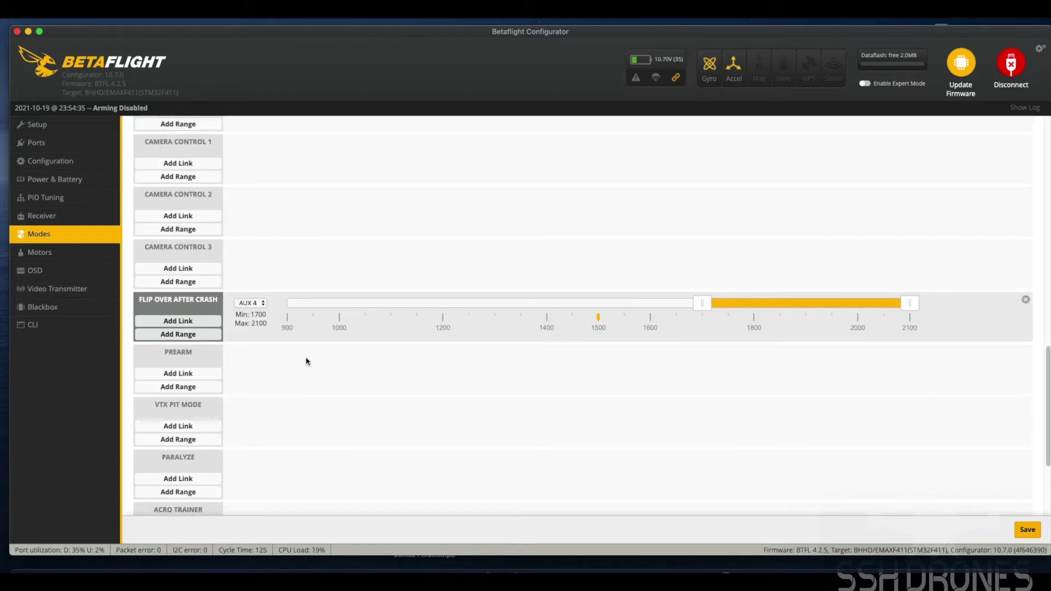
pyautogui.scroll(-3, 306, 356)
pyautogui.scroll(15, 305, 356)
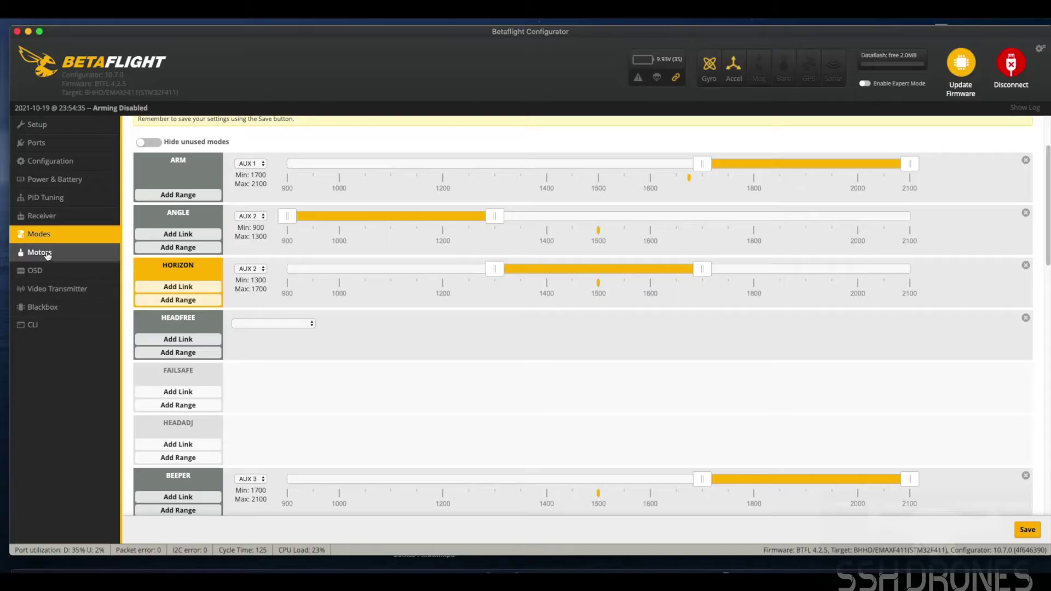
pyautogui.click(48, 253)
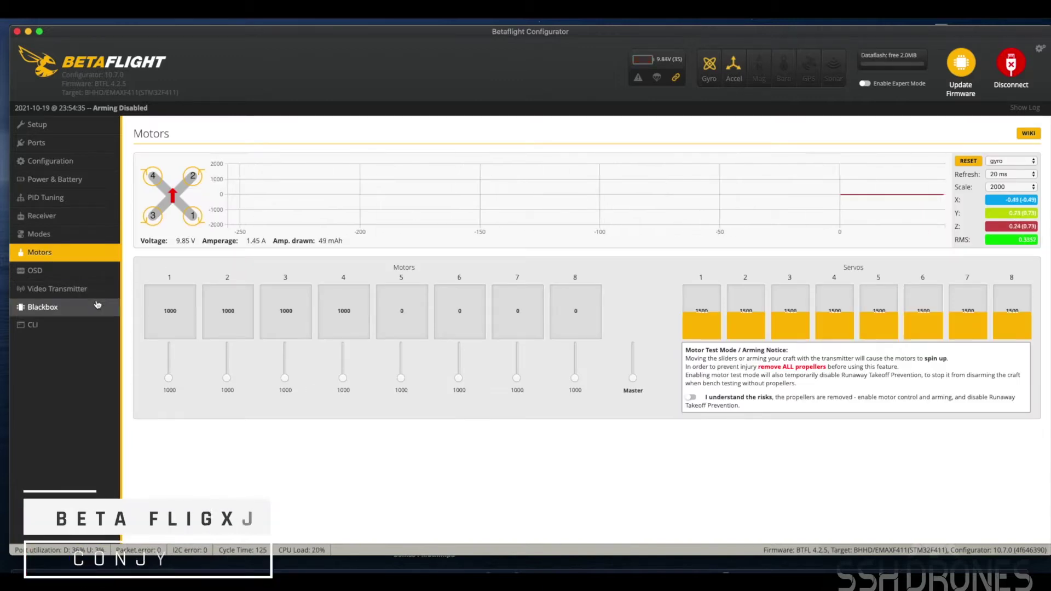
# - Enable the Altitude and Battery average cell voltage OSD elements in all three profiles
pyautogui.click(112, 270)
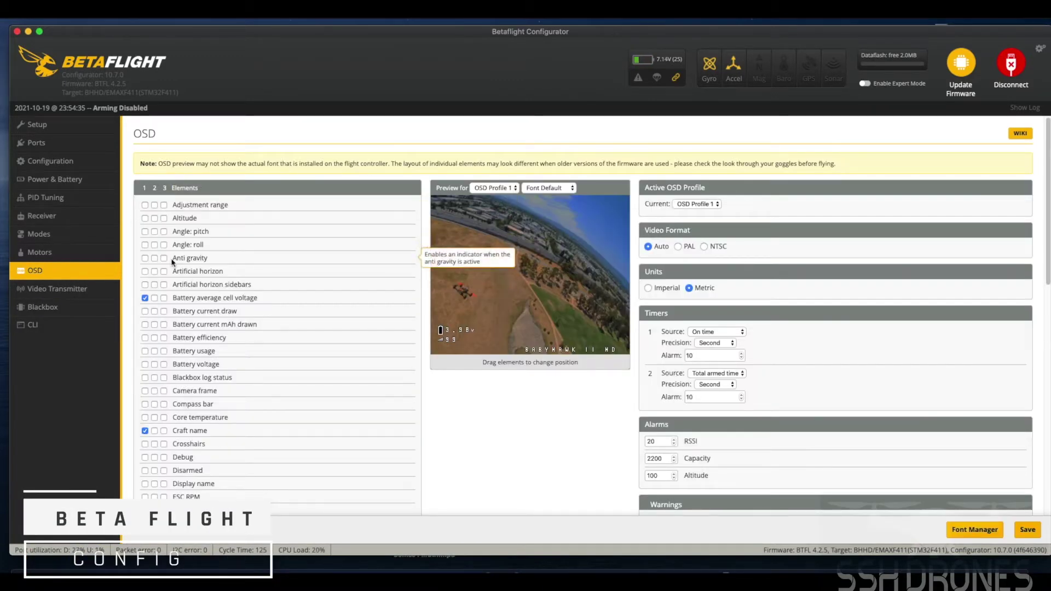
pyautogui.click(164, 218)
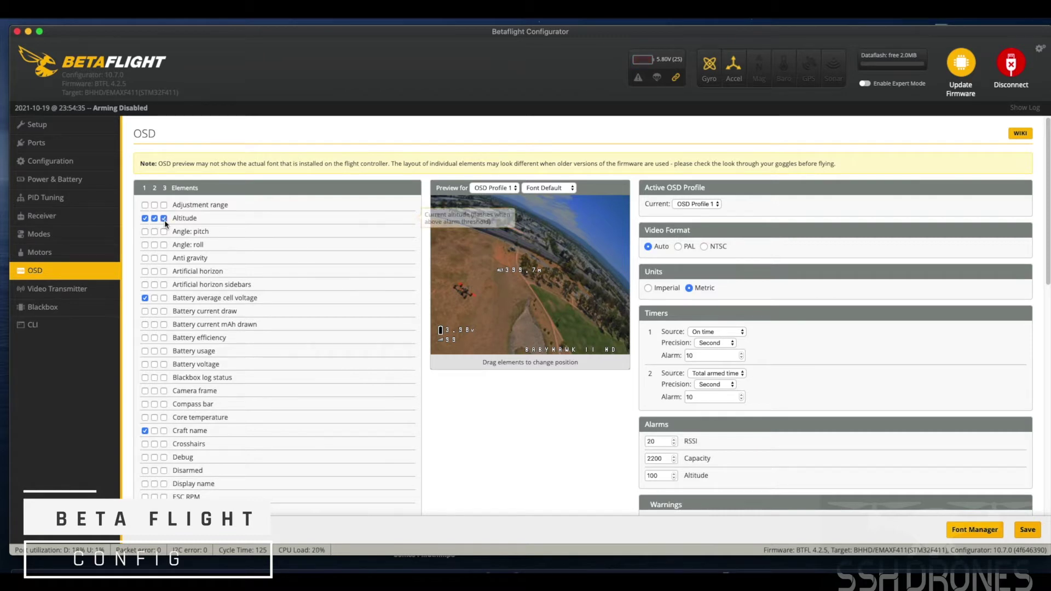
pyautogui.click(154, 298)
pyautogui.click(163, 299)
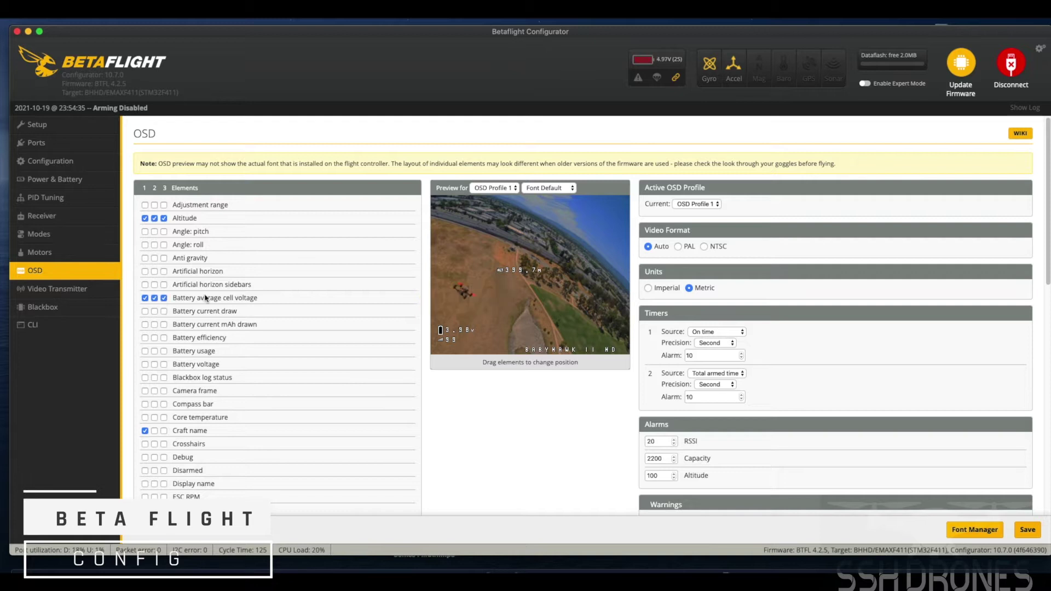
# - Enable the Core temperature OSD element in profile 1, and Display name, RSSI dBm value and RSSI value in all three profiles
pyautogui.scroll(-2, 205, 299)
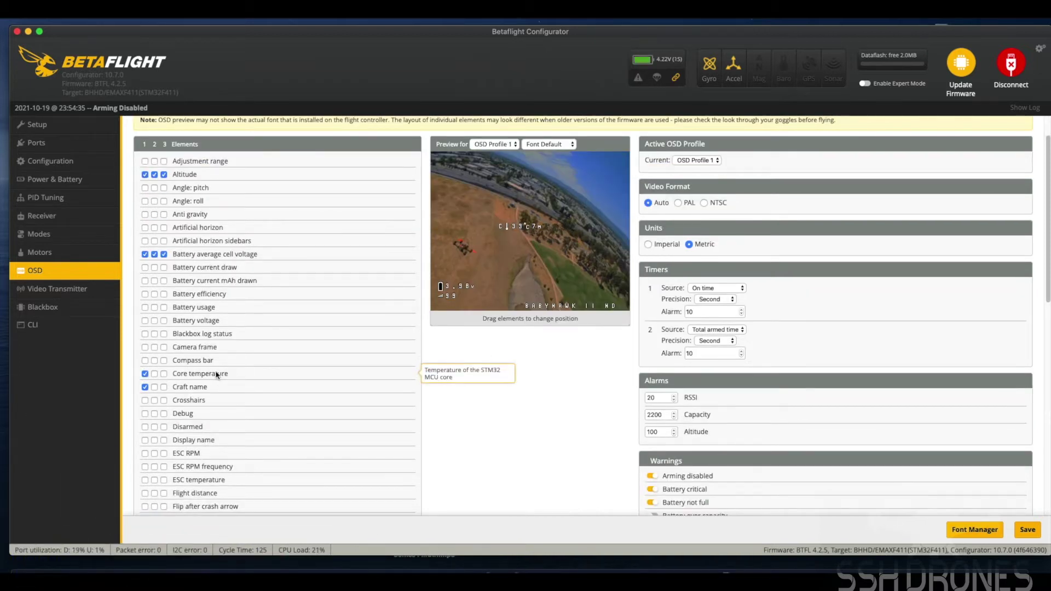
pyautogui.scroll(-2, 145, 390)
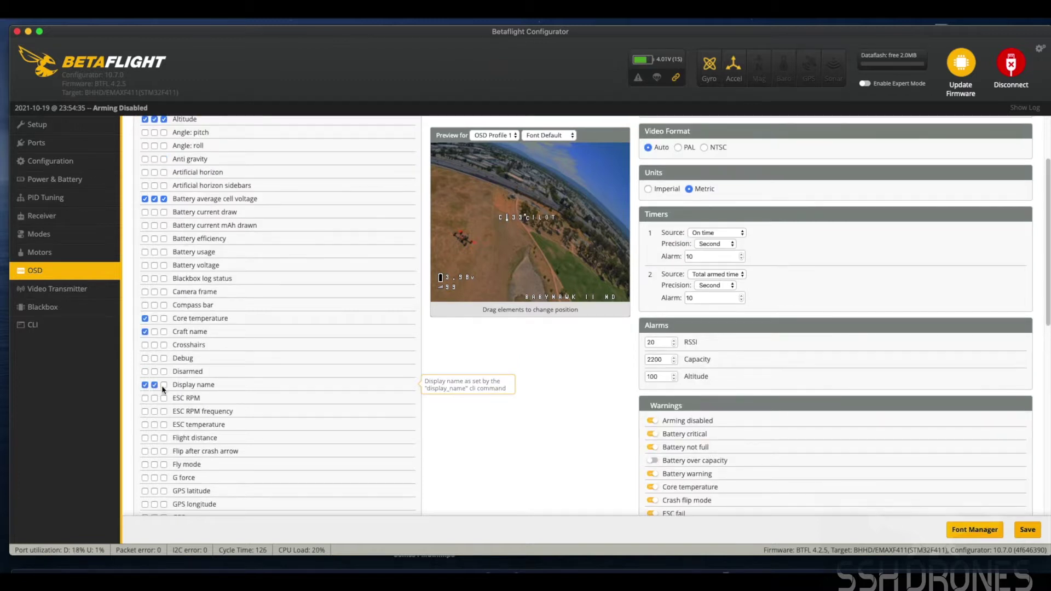
pyautogui.scroll(-10, 154, 392)
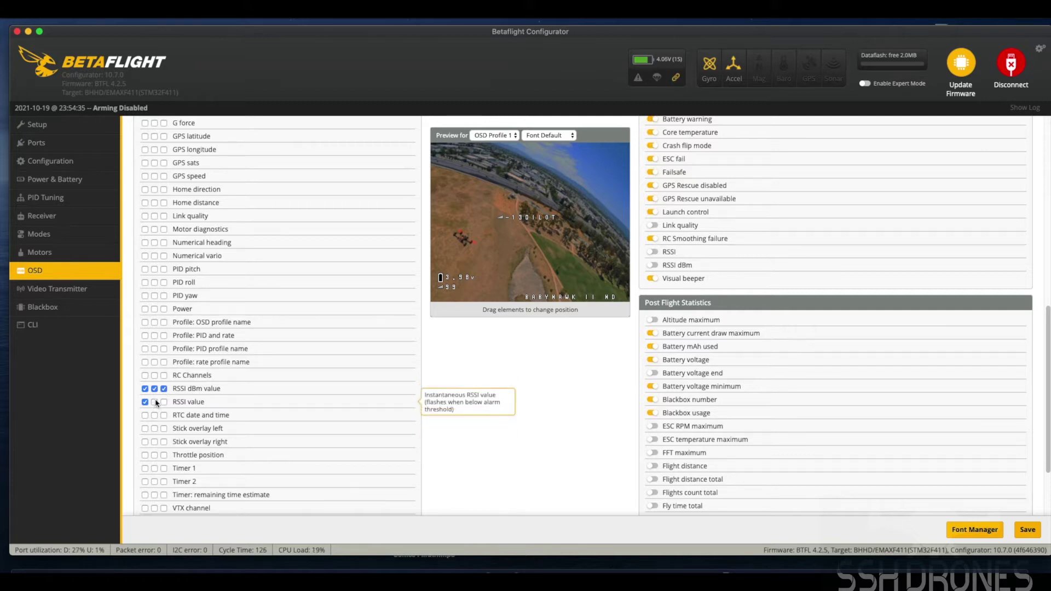
pyautogui.click(164, 402)
# - Enable the Warnings OSD element in all three profiles and set the OSD units to Imperial
pyautogui.scroll(-4, 164, 405)
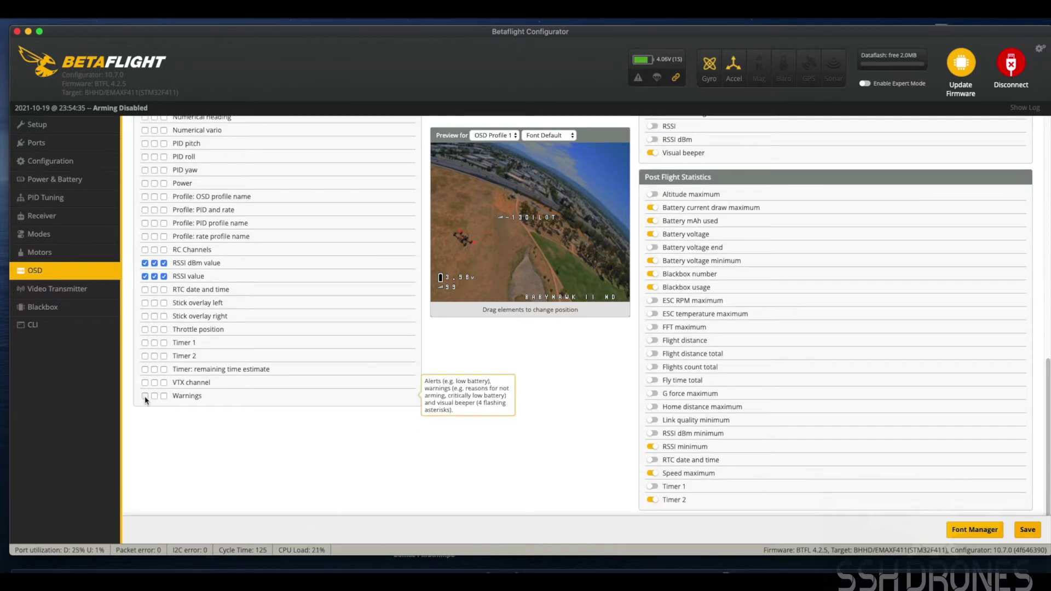
pyautogui.click(163, 397)
pyautogui.scroll(15, 526, 356)
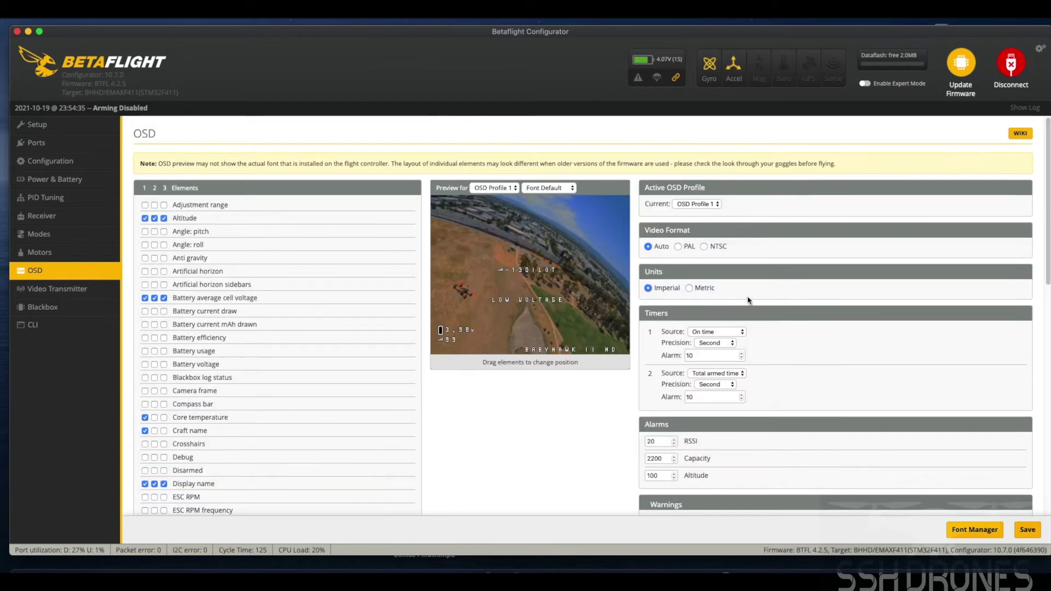
# - Examine which OSD warnings and post-flight statistics are enabled
pyautogui.scroll(-10, 784, 288)
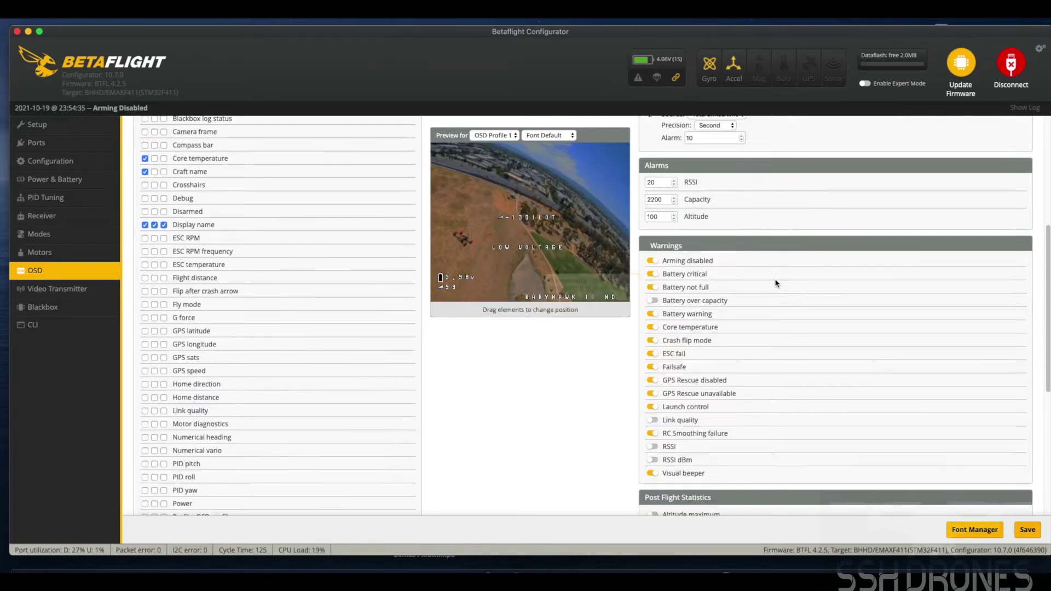
pyautogui.scroll(-1, 775, 283)
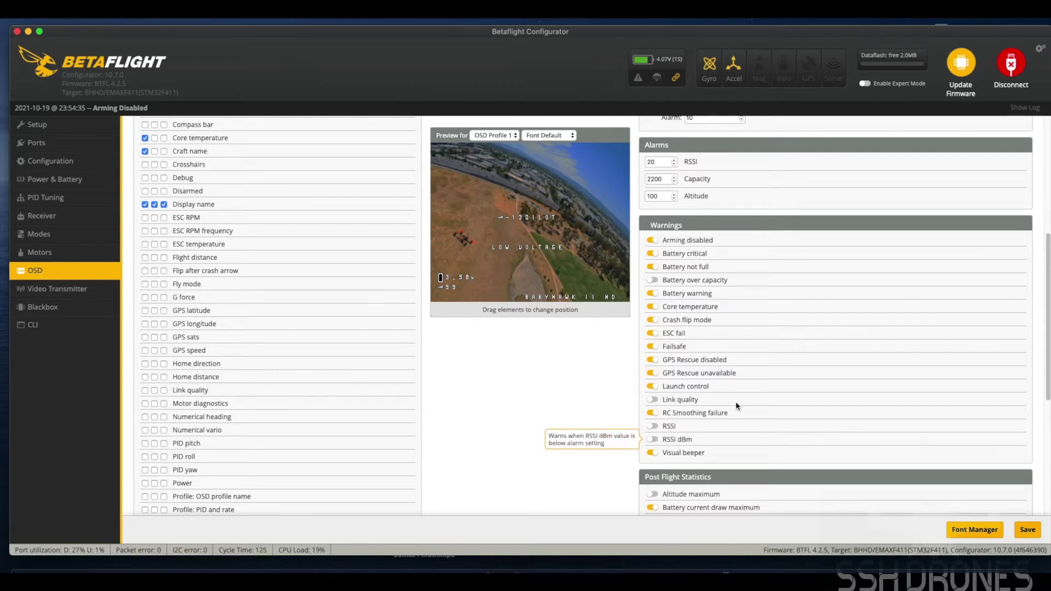
pyautogui.scroll(-3, 712, 413)
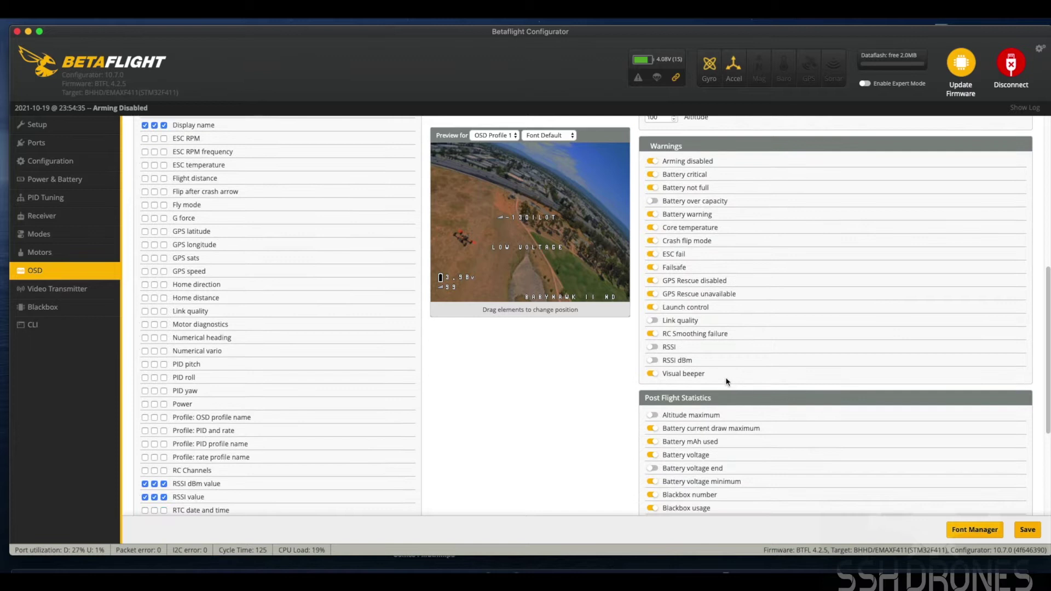
pyautogui.scroll(-5, 709, 367)
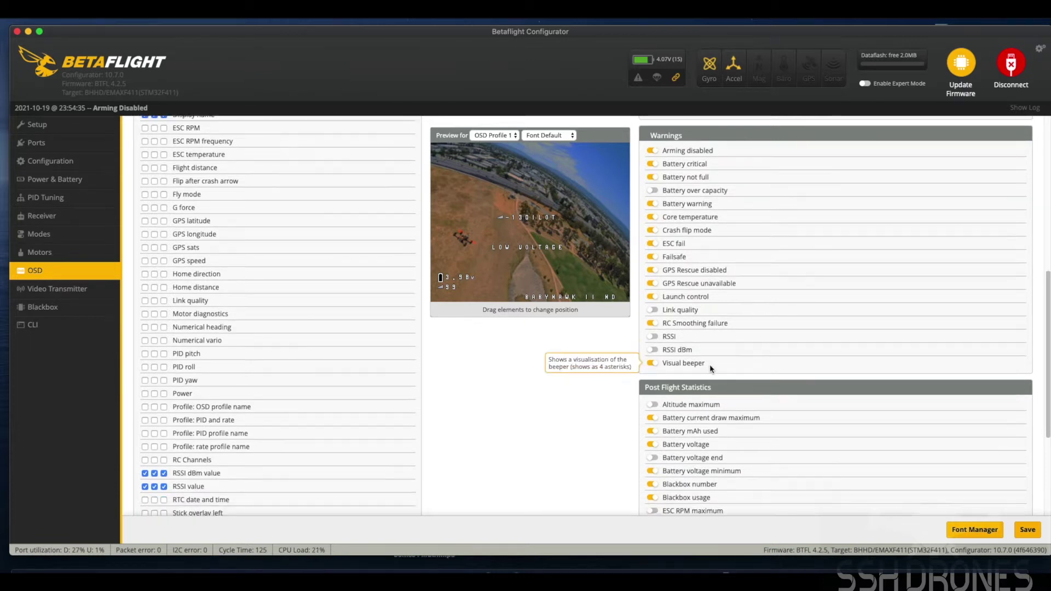
pyautogui.scroll(-1, 710, 368)
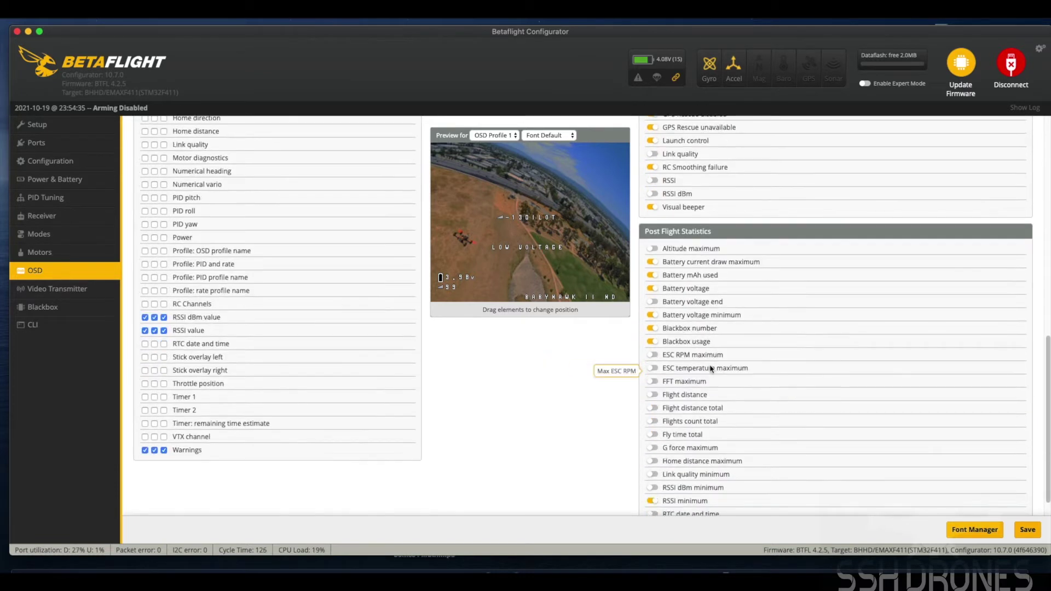
pyautogui.scroll(-2, 709, 368)
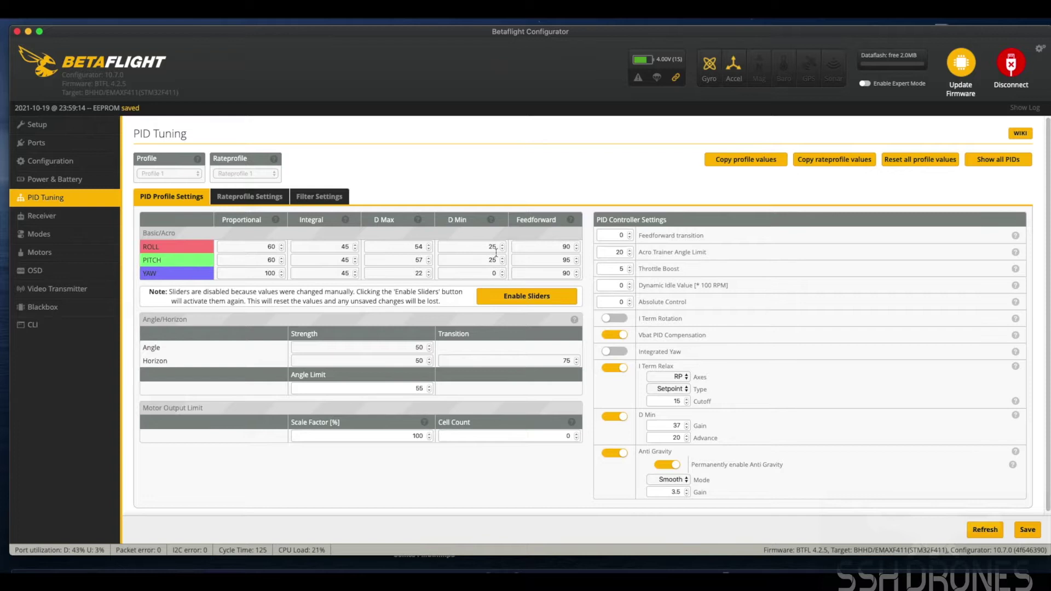
# - In the rate profile, set RC Expo to 0.10 on all axes and Rate to 0.55 for roll and pitch and 0.46 for yaw
pyautogui.click(260, 200)
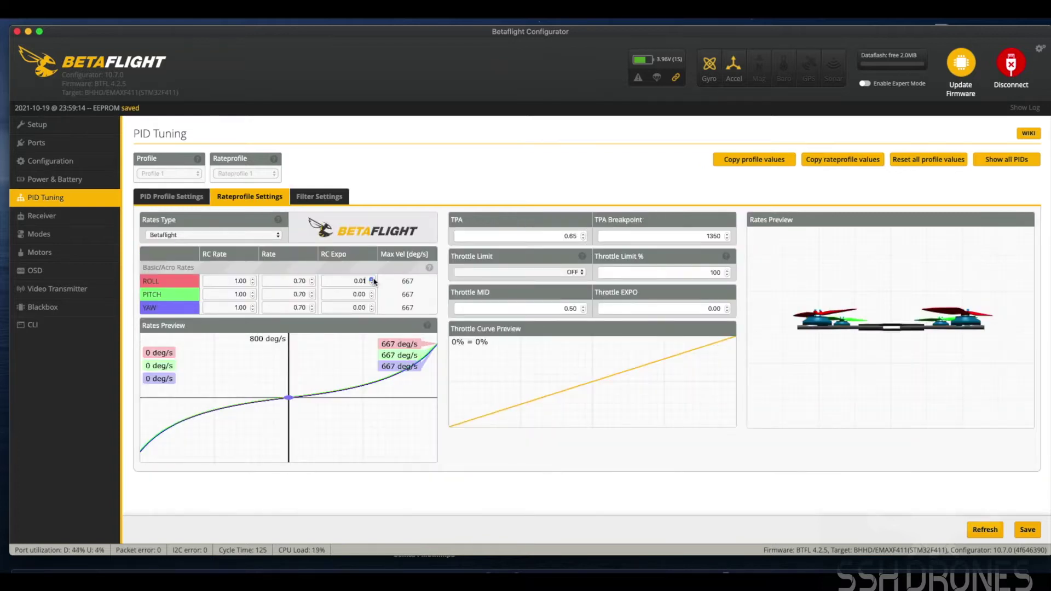
pyautogui.doubleClick(313, 279)
pyautogui.click(312, 284)
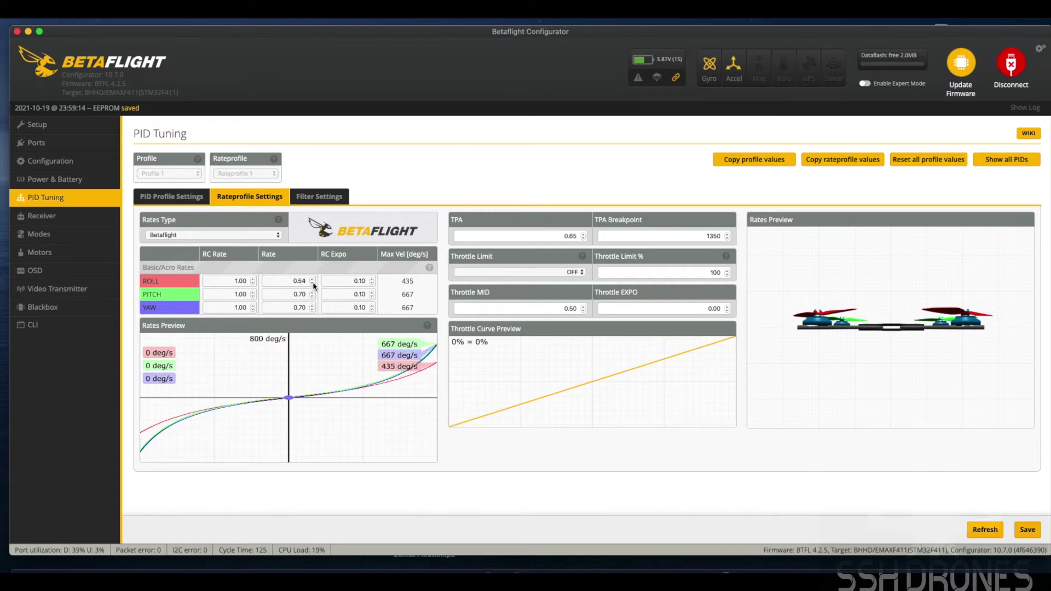
pyautogui.click(312, 296)
pyautogui.click(312, 309)
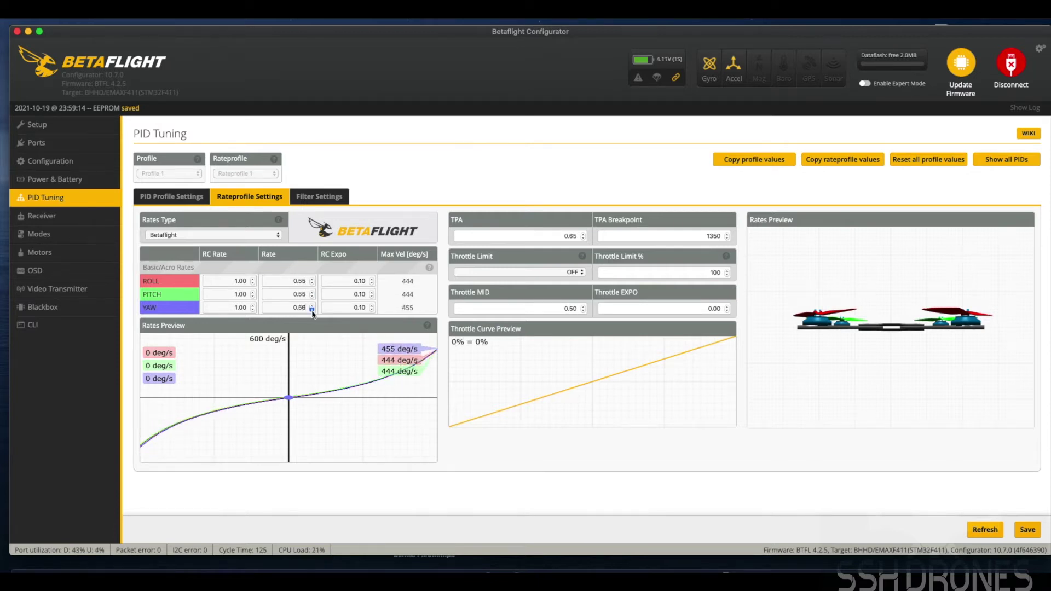
# - Check the filter, rate profile and PID profile settings and save the tuning
pyautogui.click(319, 196)
pyautogui.click(258, 198)
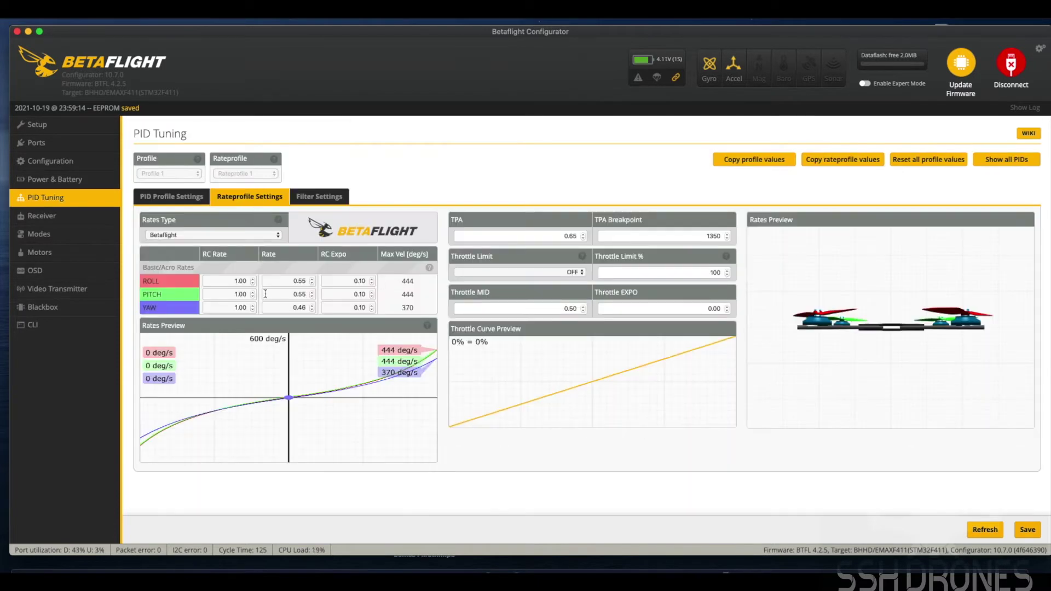
pyautogui.click(192, 198)
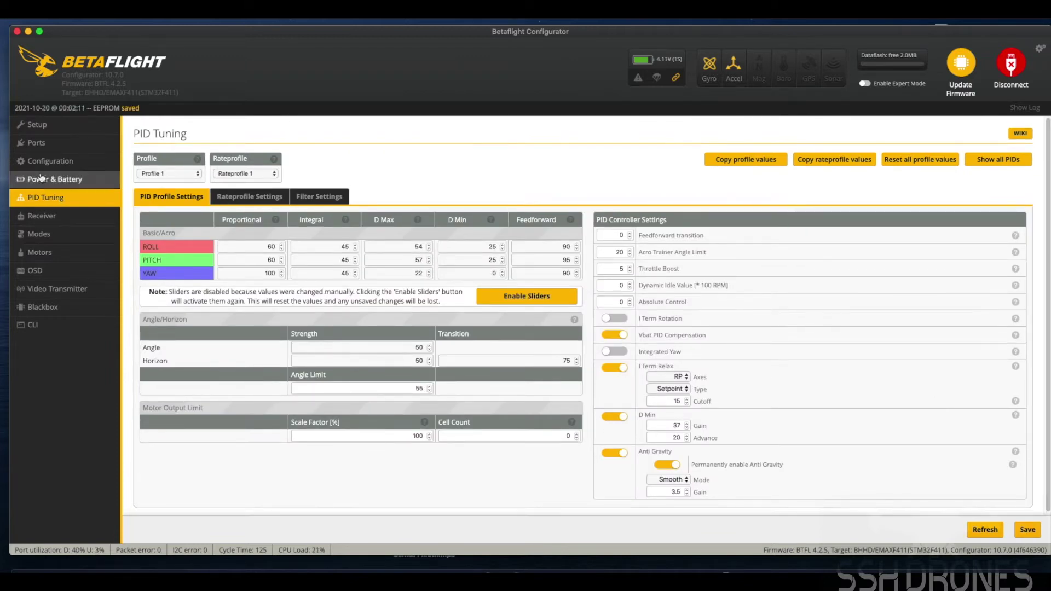
pyautogui.click(41, 178)
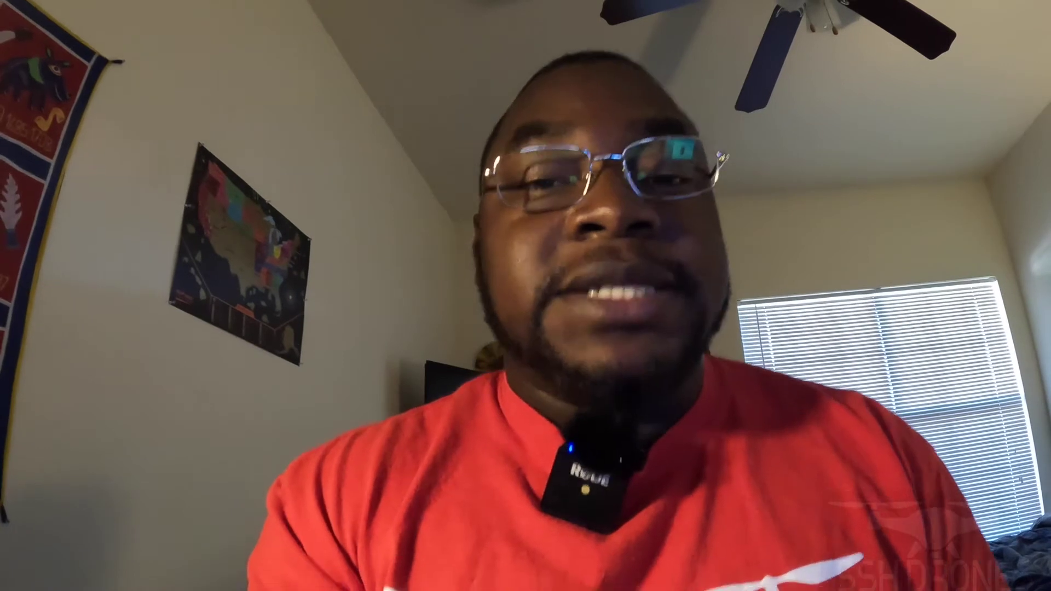